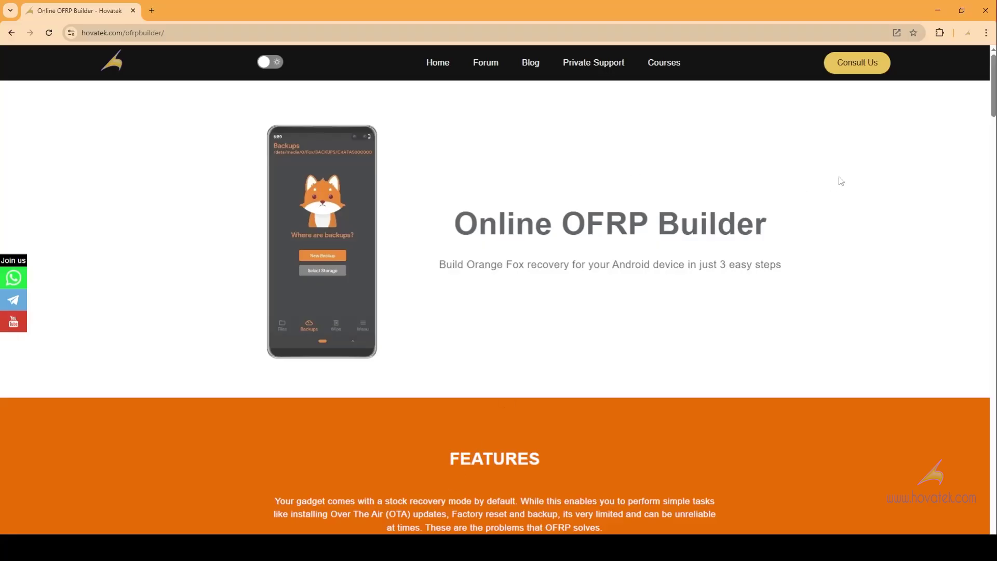
# Scroll down the builder page until the 'Build OFRP for your device' form is visible
pyautogui.moveTo(993, 110); pyautogui.dragTo(976, 305)
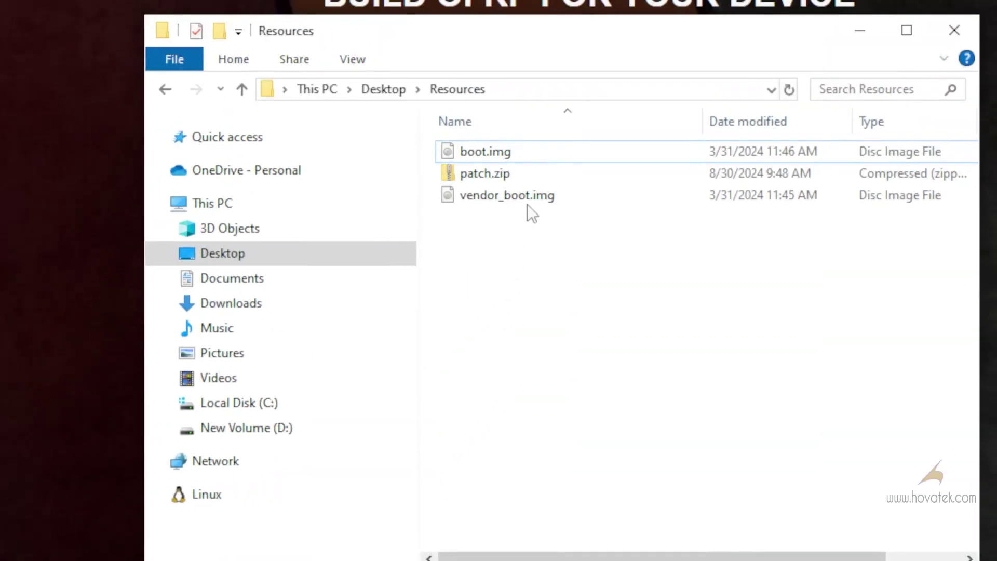
pyautogui.click(509, 154)
pyautogui.click(532, 194)
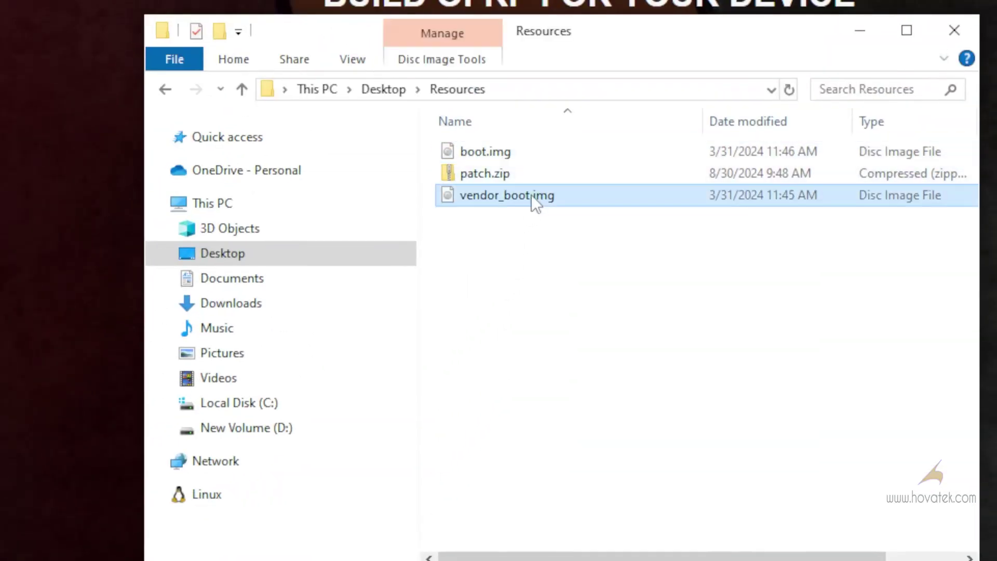
pyautogui.click(486, 173)
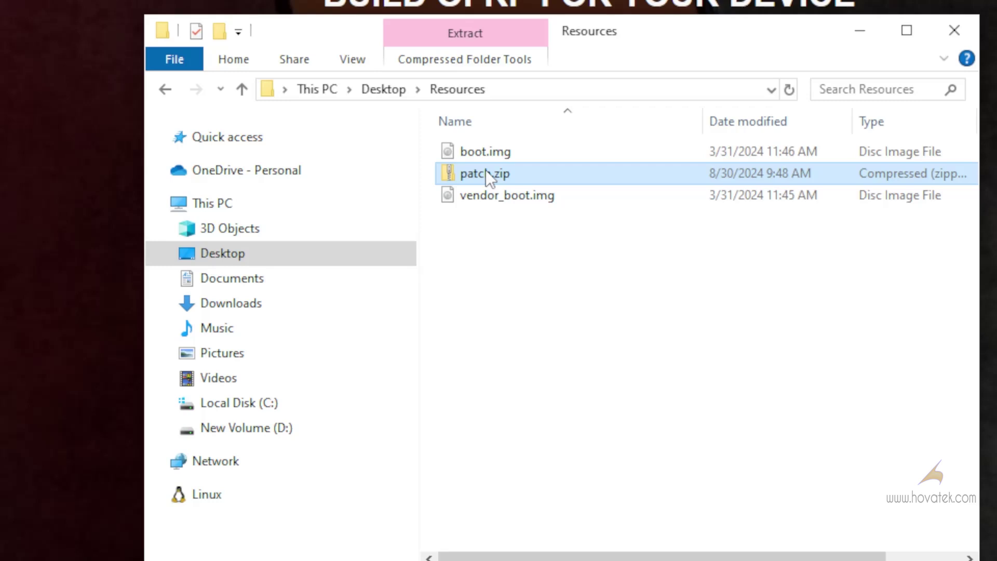
pyautogui.doubleClick(485, 170)
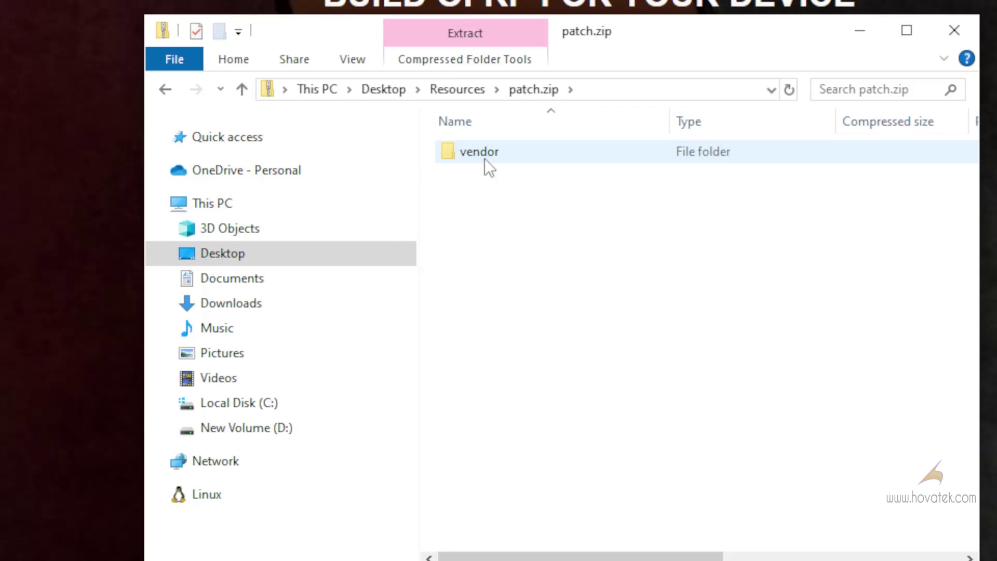
pyautogui.click(457, 90)
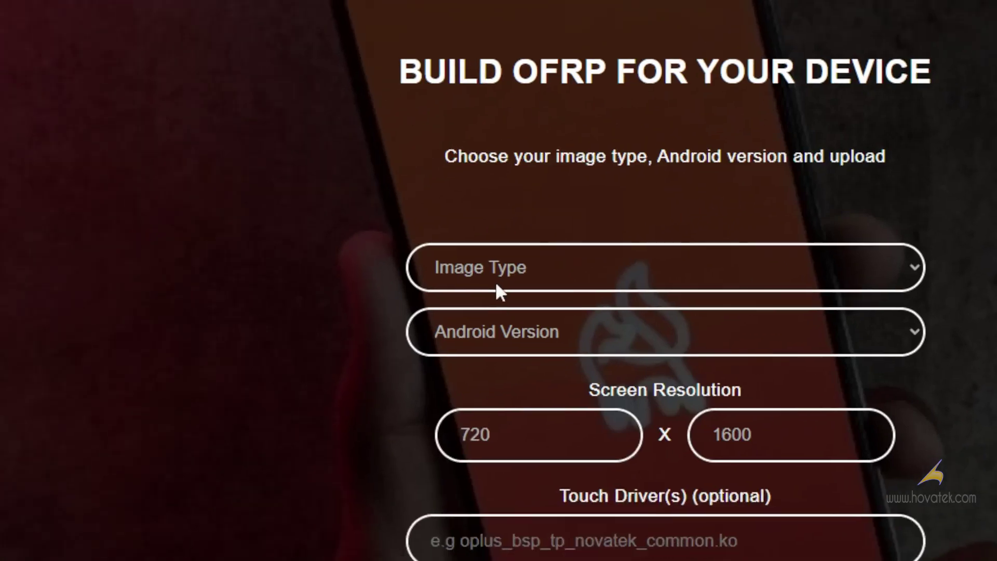
# Choose image type 'boot.img + vendor_boot.img' and Android 12, keeping default OFRP size reduction
pyautogui.click(498, 286)
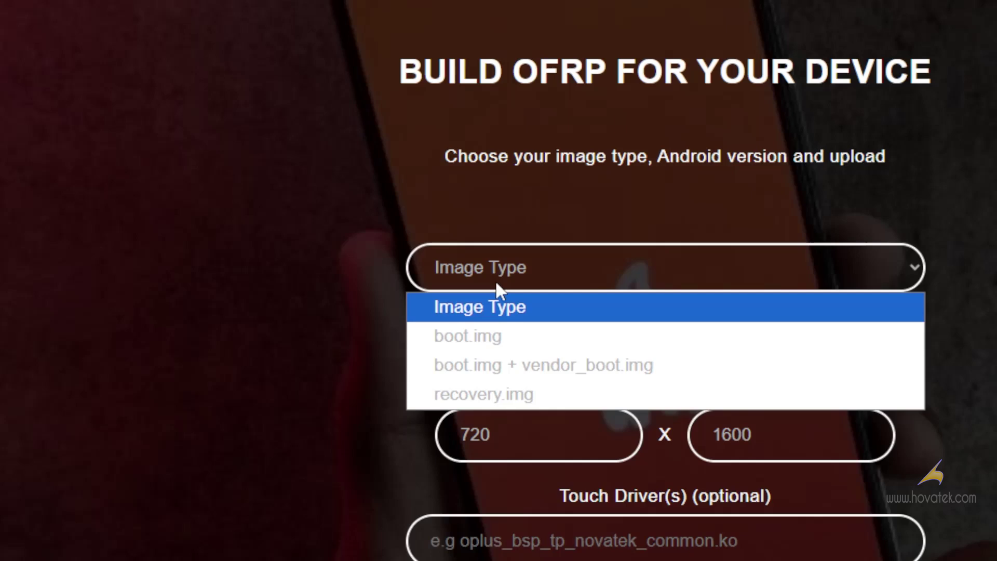
pyautogui.click(516, 368)
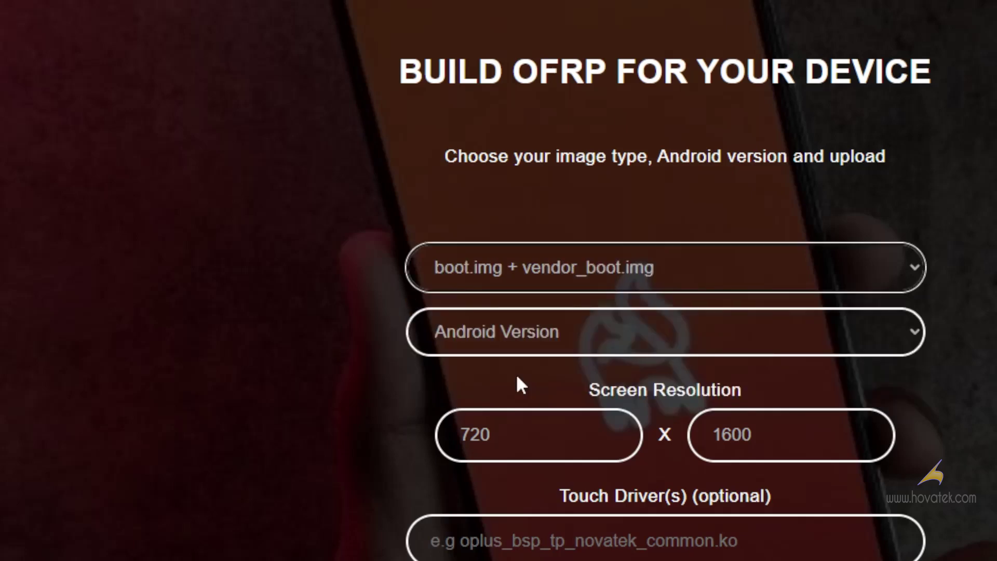
pyautogui.click(535, 339)
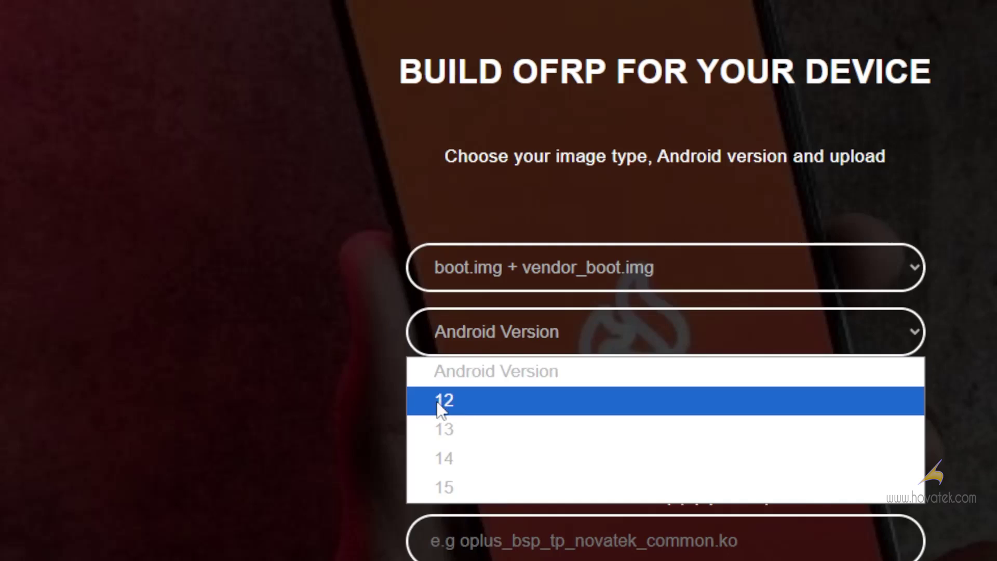
pyautogui.click(457, 409)
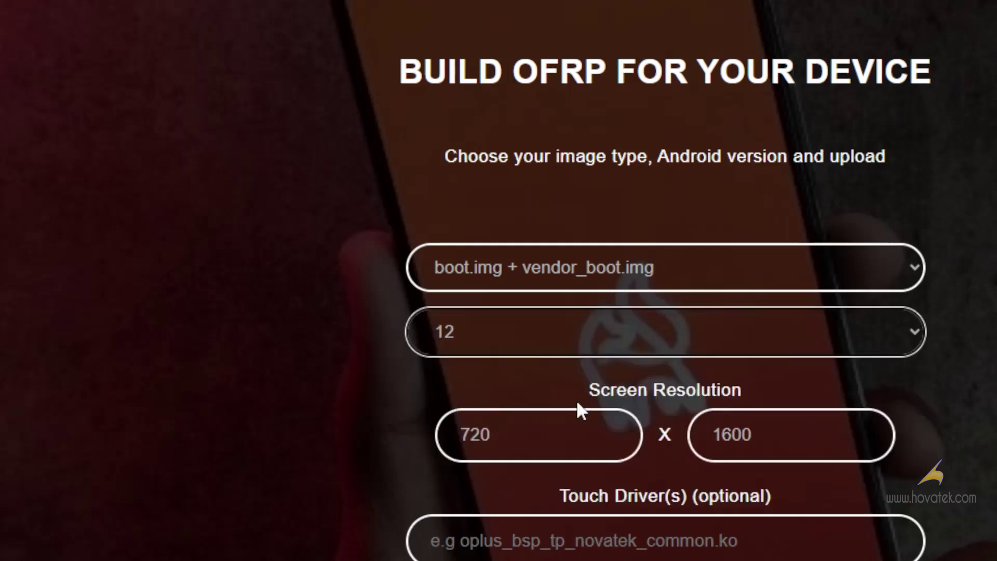
pyautogui.click(579, 436)
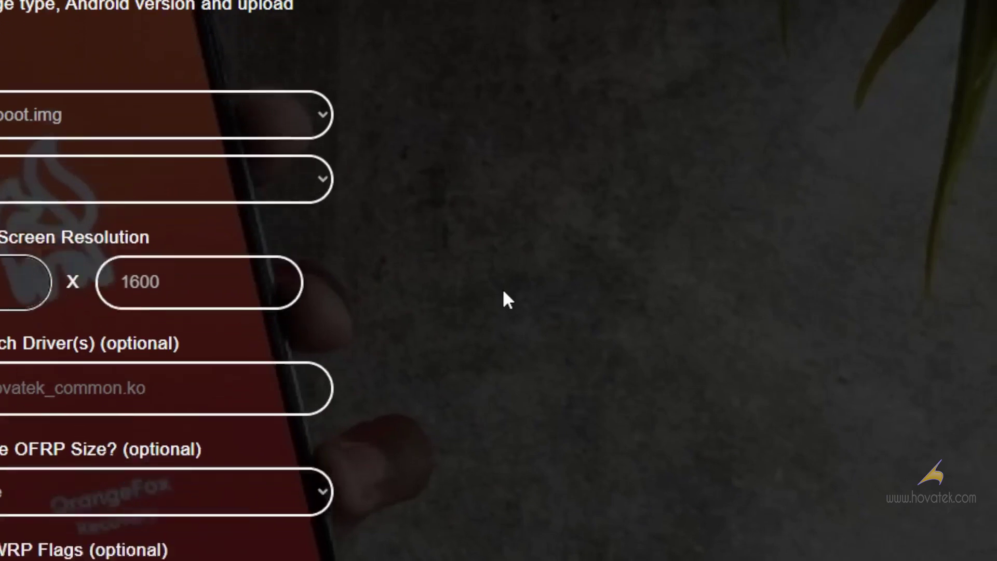
pyautogui.scroll(-3, 504, 294)
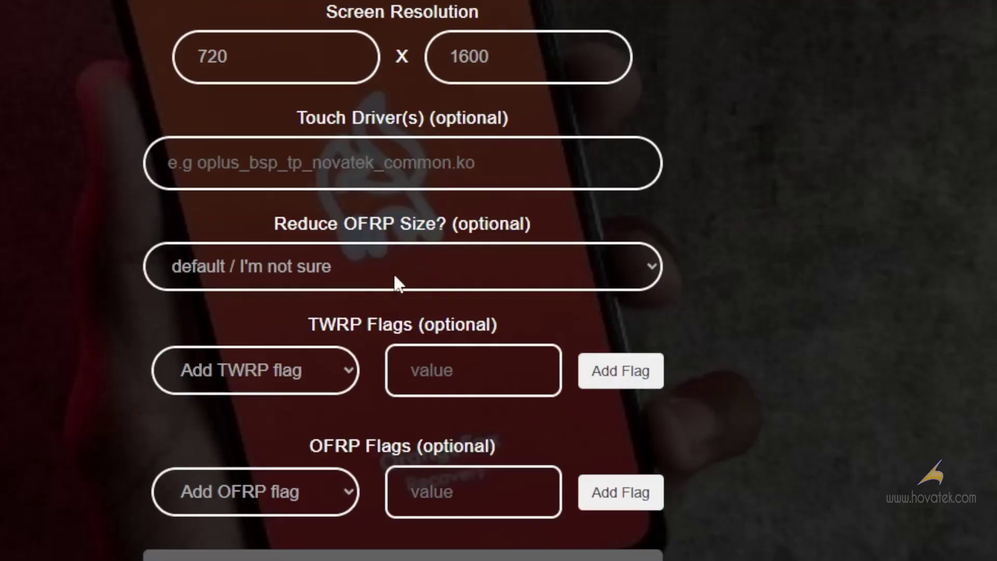
pyautogui.click(394, 272)
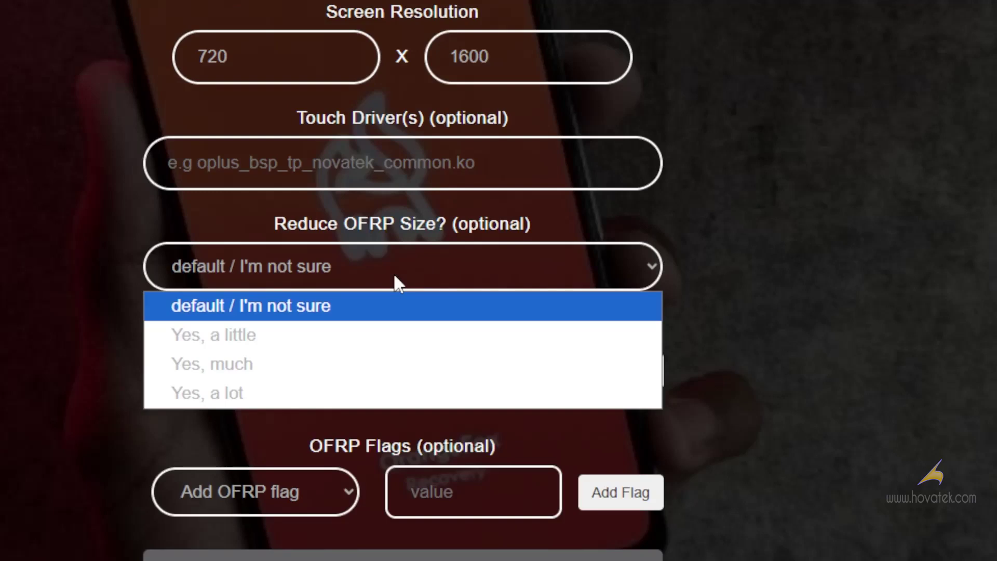
pyautogui.click(742, 284)
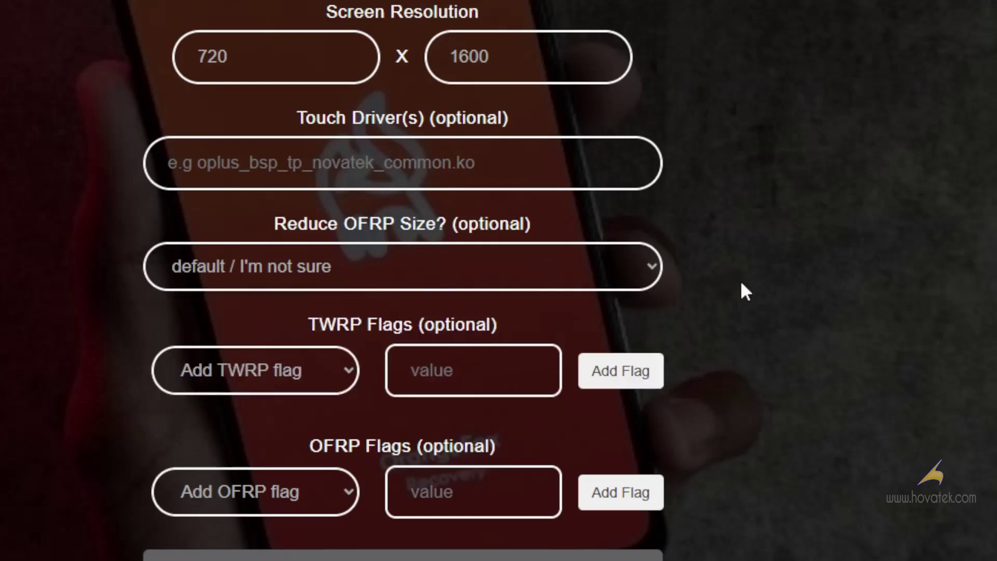
pyautogui.scroll(-4, 827, 380)
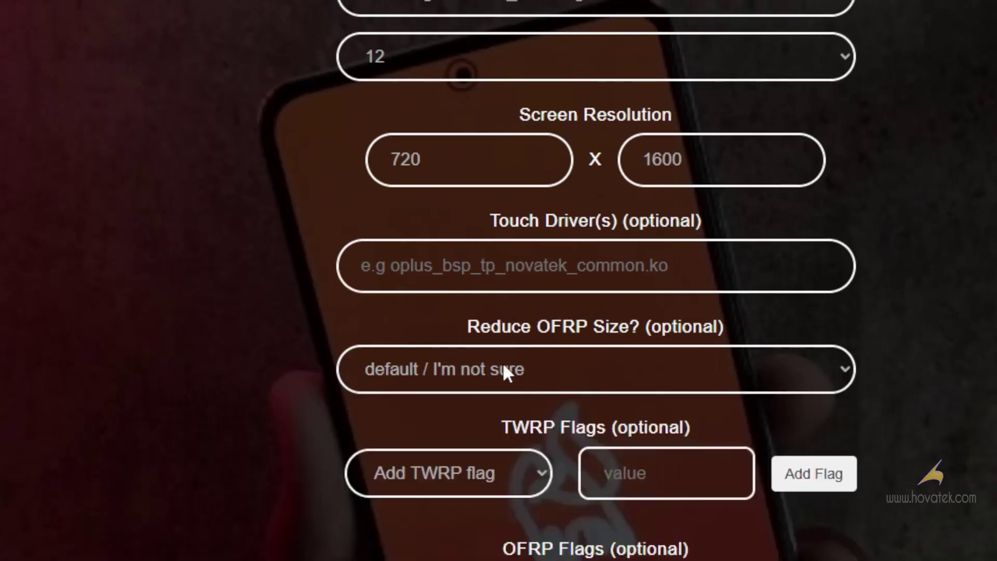
# Add the TARGET_USE_CUSTOM_LUN_FILE_PATH TWRP flag using the LUN path copied from the notes
pyautogui.click(503, 367)
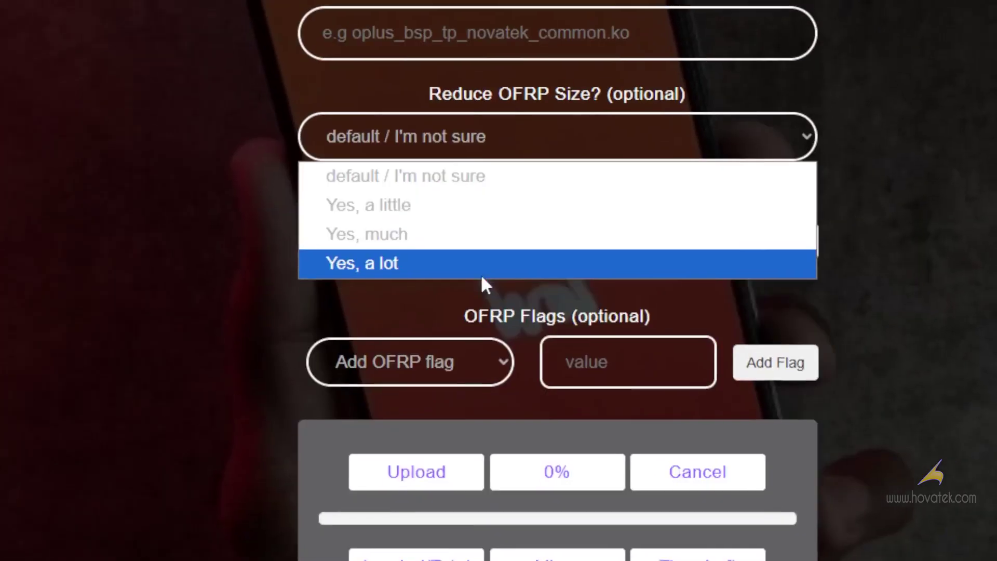
pyautogui.click(694, 254)
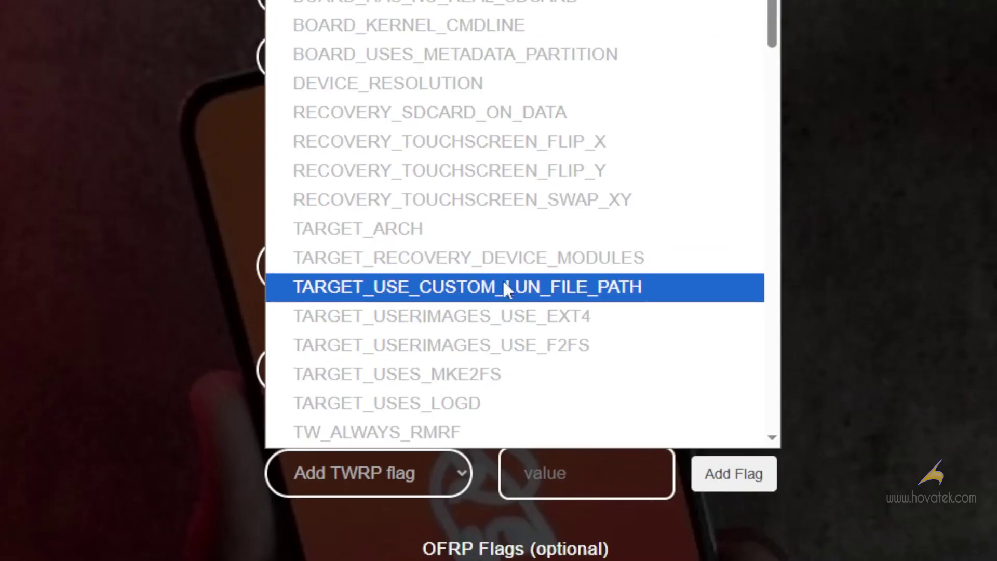
pyautogui.click(500, 293)
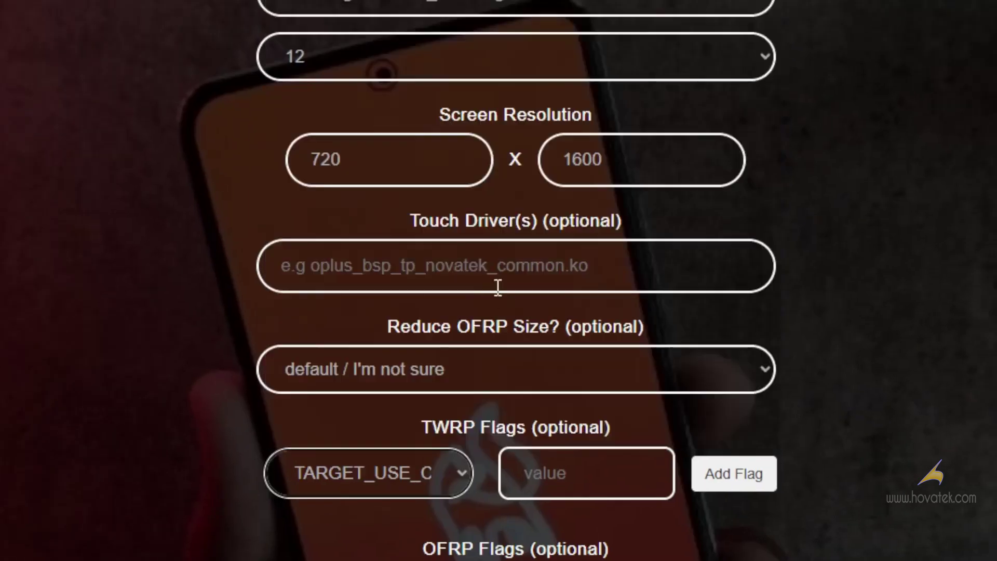
pyautogui.hotkey('alt', 'Tab')
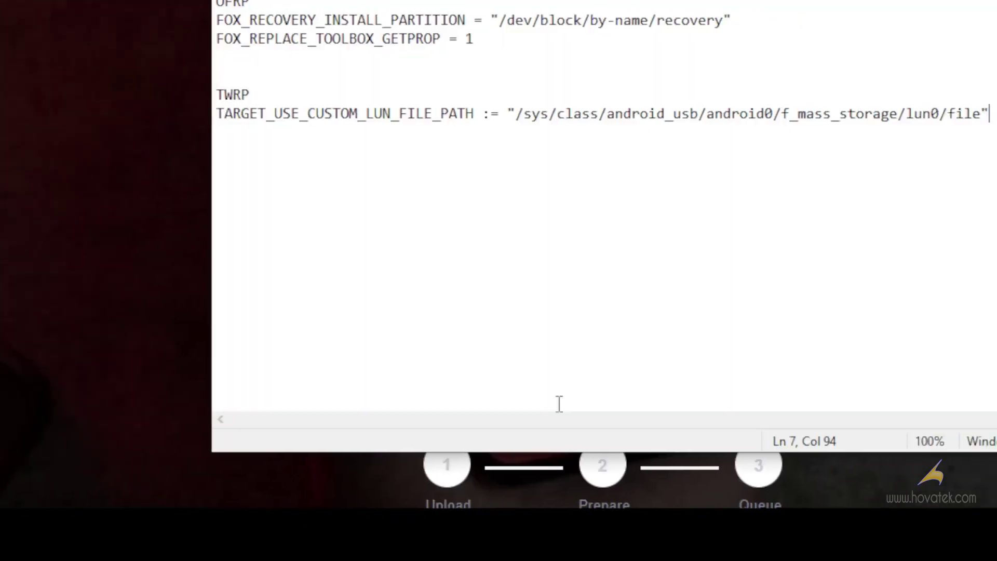
pyautogui.moveTo(411, 288); pyautogui.dragTo(442, 285)
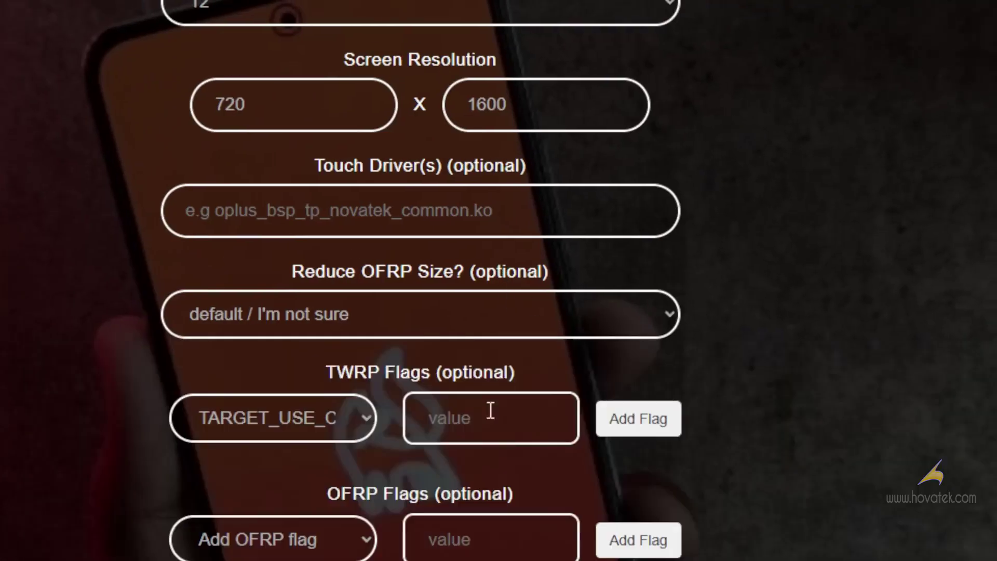
pyautogui.click(438, 420)
pyautogui.hotkey('ctrl', 'v')
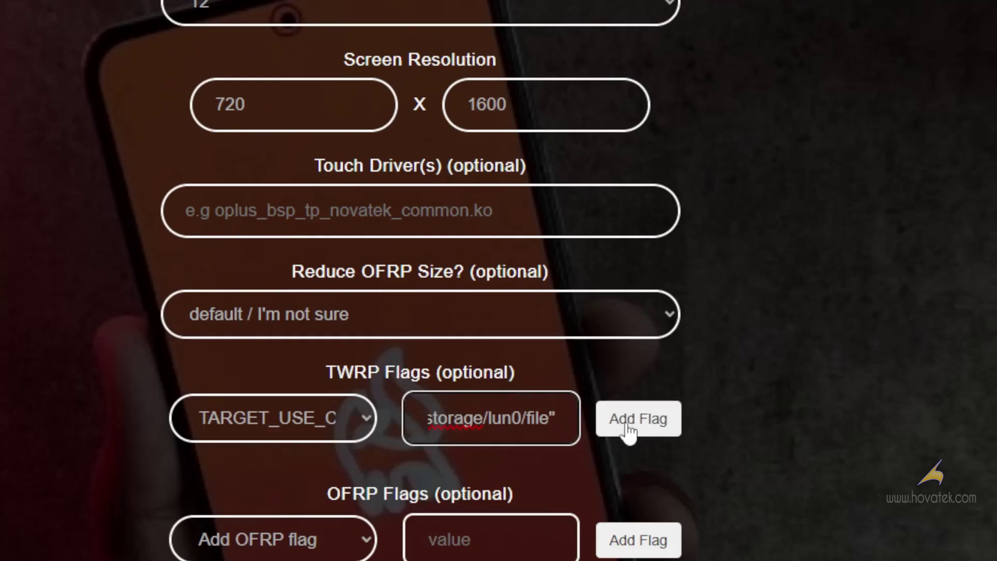
pyautogui.click(638, 426)
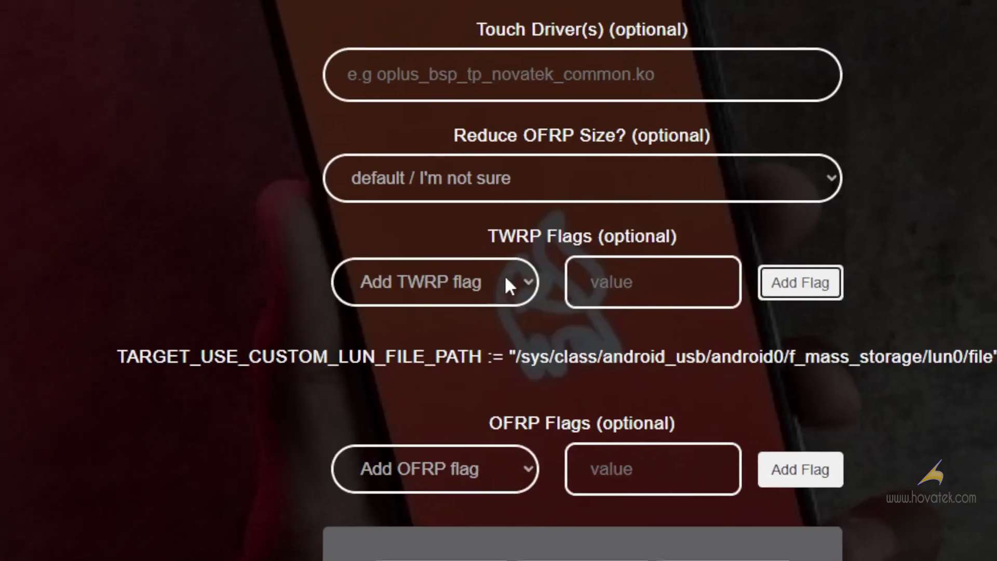
# Add the TWRP flag TARGET_USES_LOGD with value 'true'
pyautogui.click(512, 287)
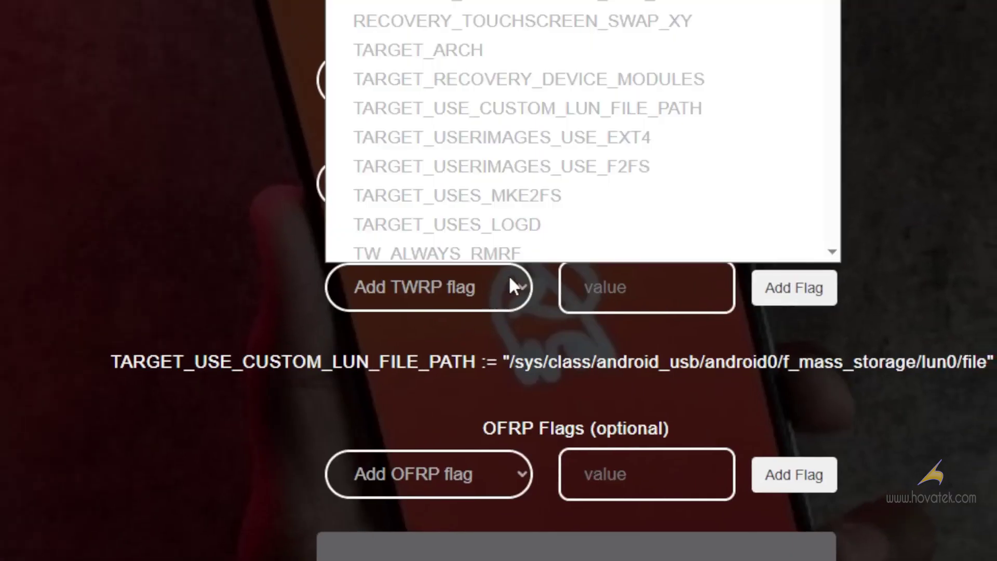
pyautogui.click(507, 222)
pyautogui.click(599, 275)
pyautogui.write('true')
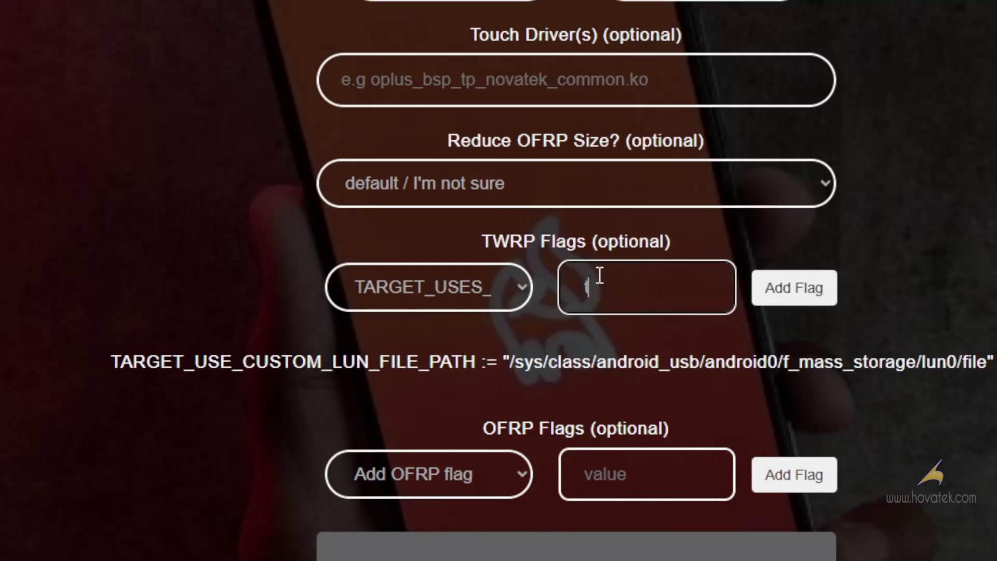
pyautogui.click(763, 288)
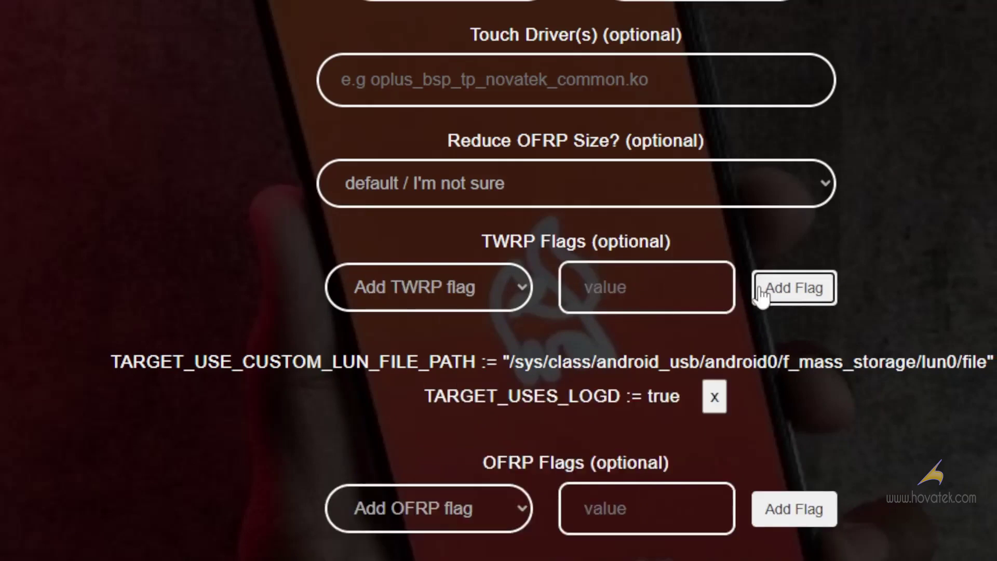
pyautogui.scroll(-4, 779, 452)
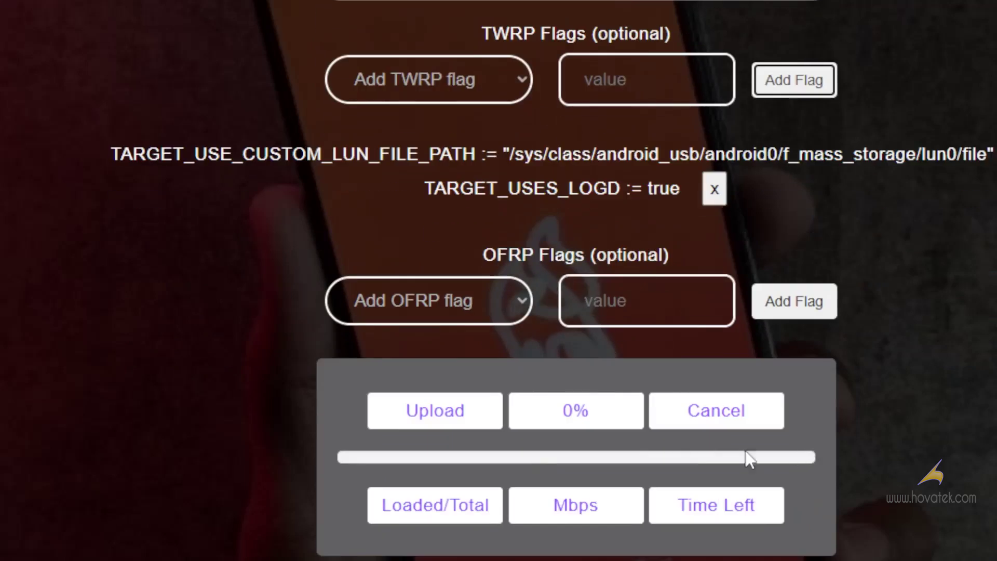
pyautogui.click(450, 302)
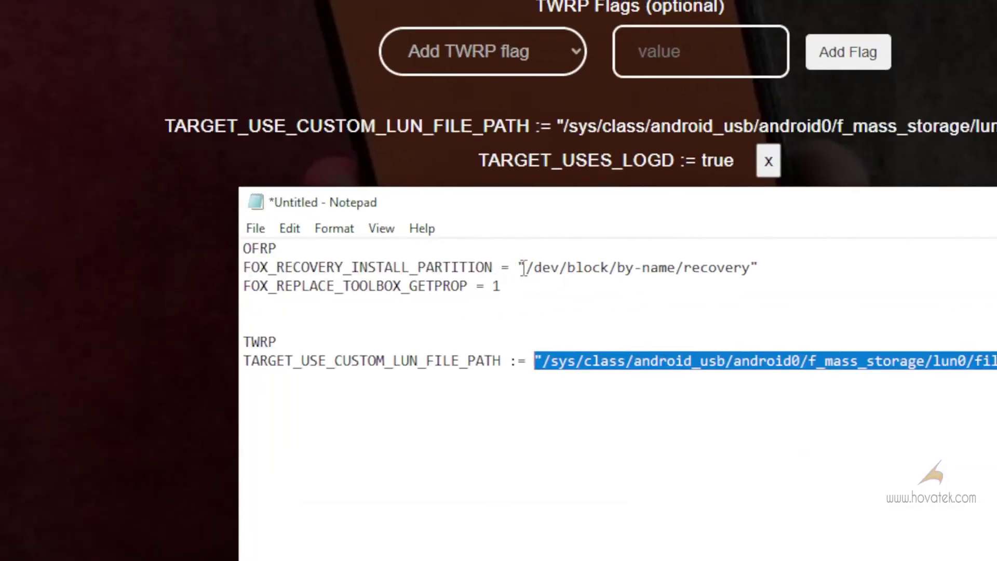
# Copy the recovery partition path from the Notepad notes
pyautogui.moveTo(523, 268); pyautogui.dragTo(694, 267)
pyautogui.moveTo(759, 268); pyautogui.dragTo(520, 259)
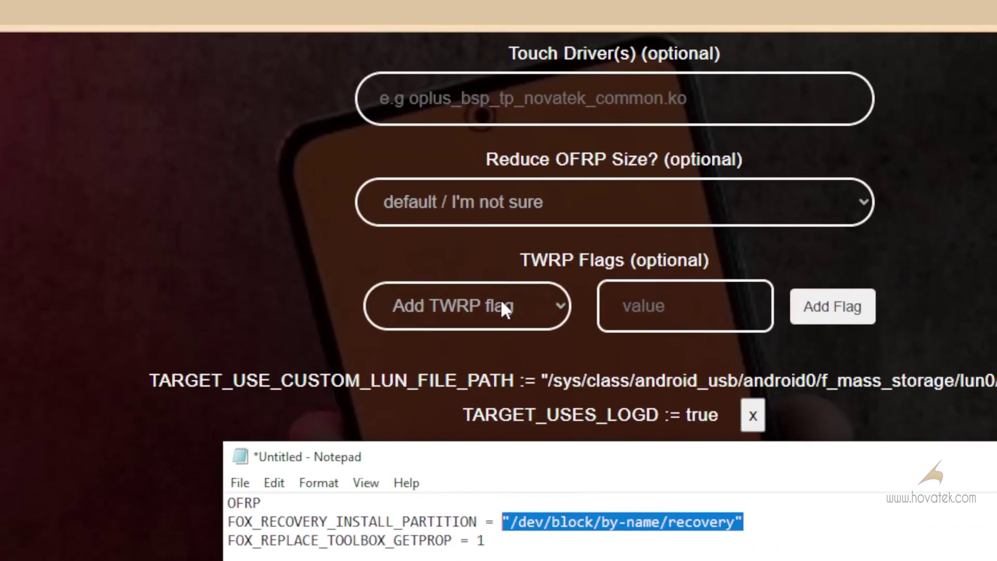
pyautogui.click(501, 305)
pyautogui.click(313, 337)
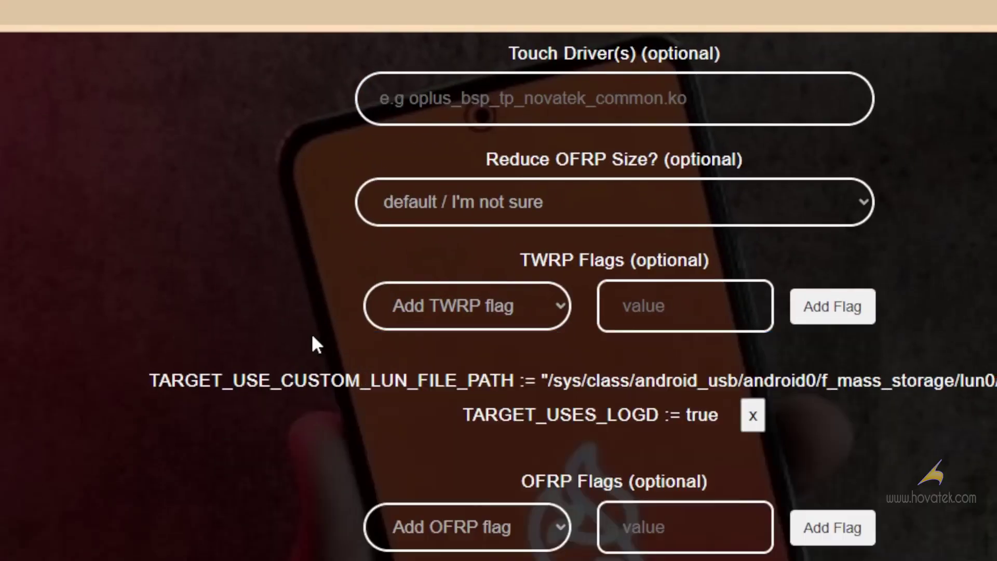
pyautogui.moveTo(316, 343); pyautogui.dragTo(308, 381)
# Add FOX_RECOVERY_INSTALL_PARTITION with that path, then remove it and the TARGET_USES_LOGD flag
pyautogui.click(499, 527)
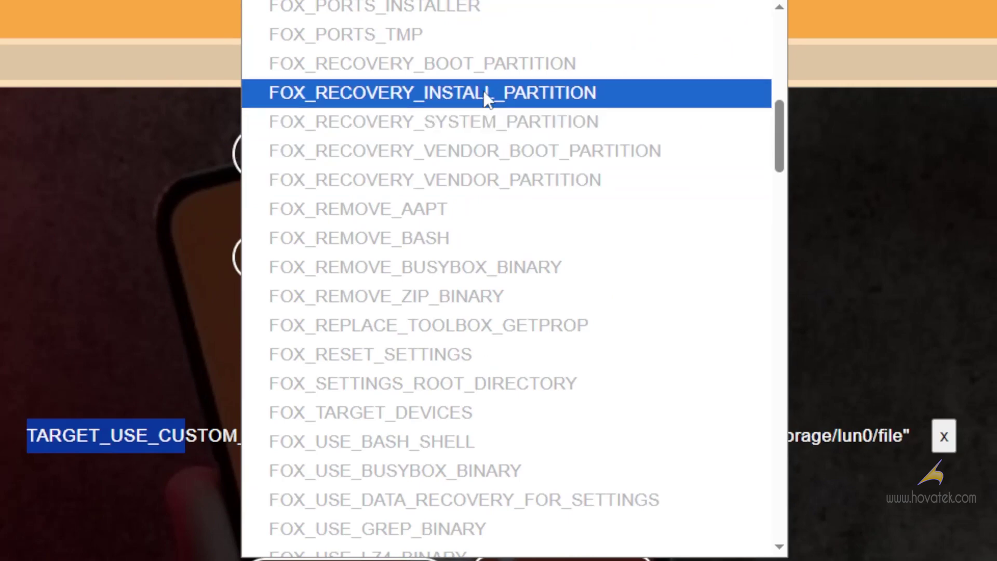
pyautogui.click(487, 98)
pyautogui.click(553, 307)
pyautogui.hotkey('ctrl', 'v')
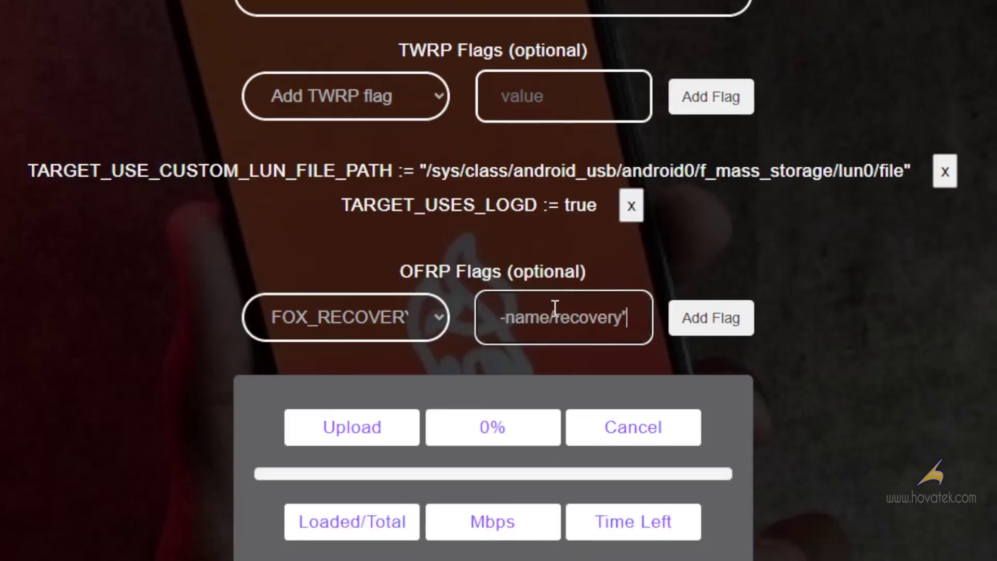
pyautogui.click(703, 323)
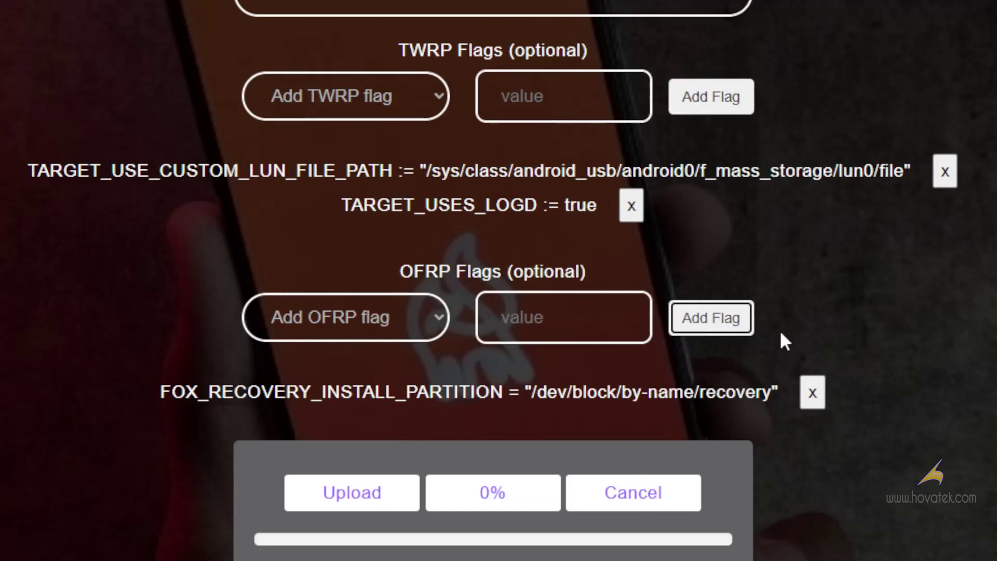
pyautogui.click(813, 394)
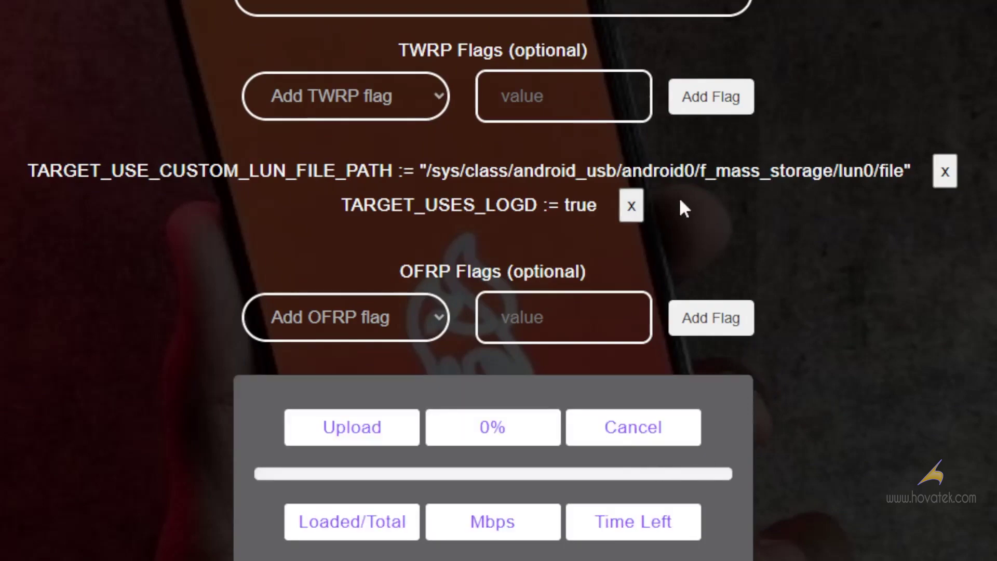
pyautogui.click(633, 206)
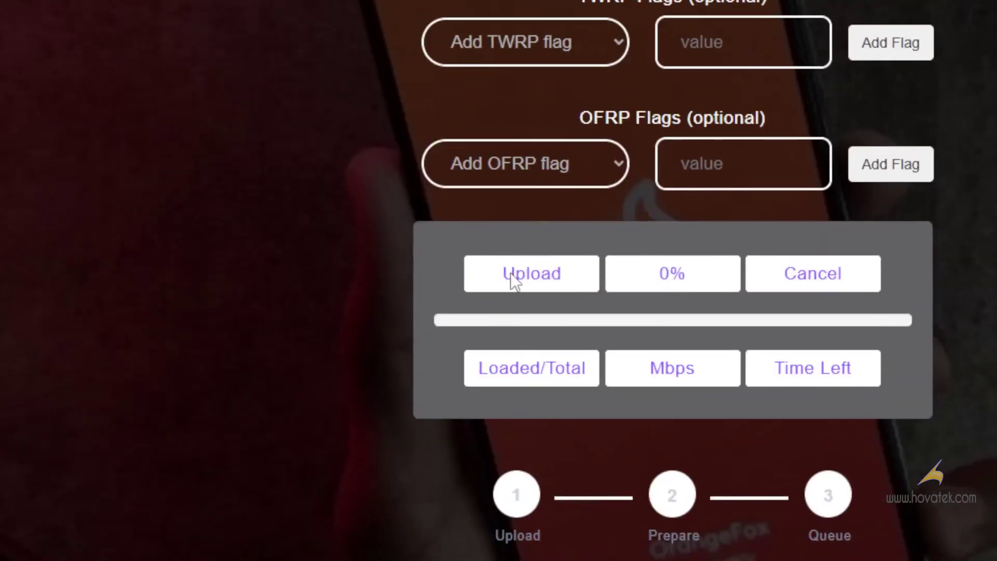
# Upload boot.img, vendor_boot.img and patch.zip together from the Desktop Resources folder
pyautogui.click(512, 275)
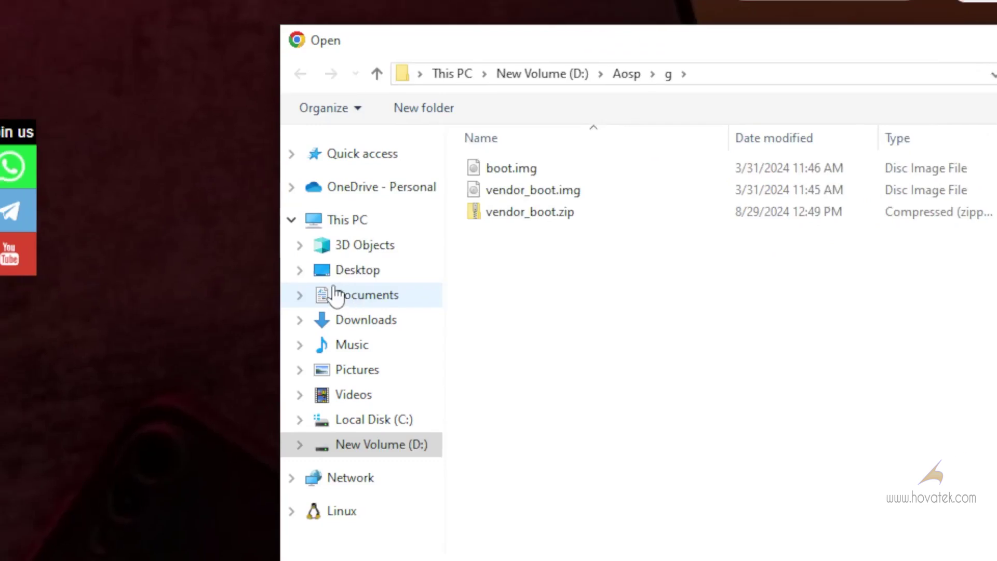
pyautogui.click(352, 278)
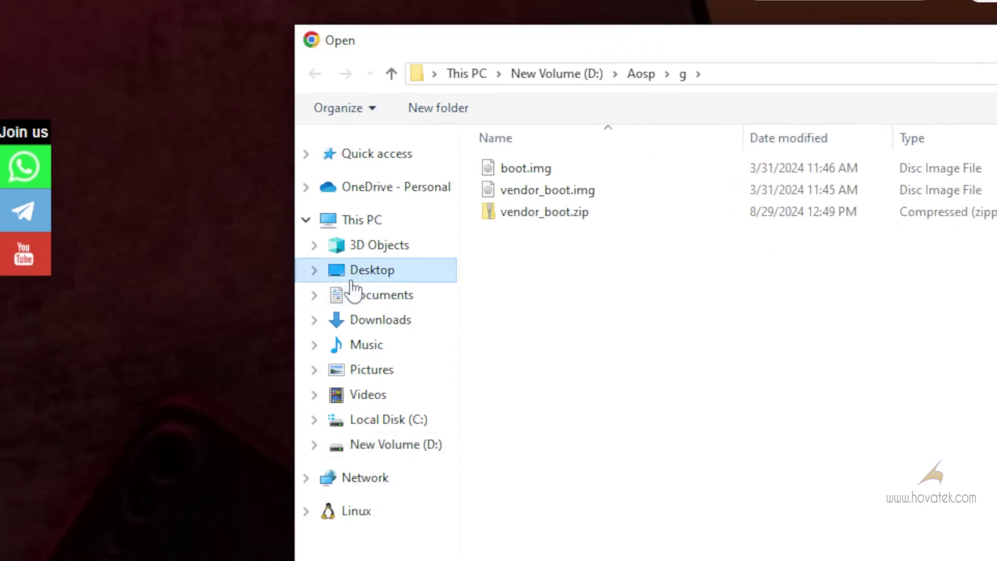
pyautogui.doubleClick(632, 205)
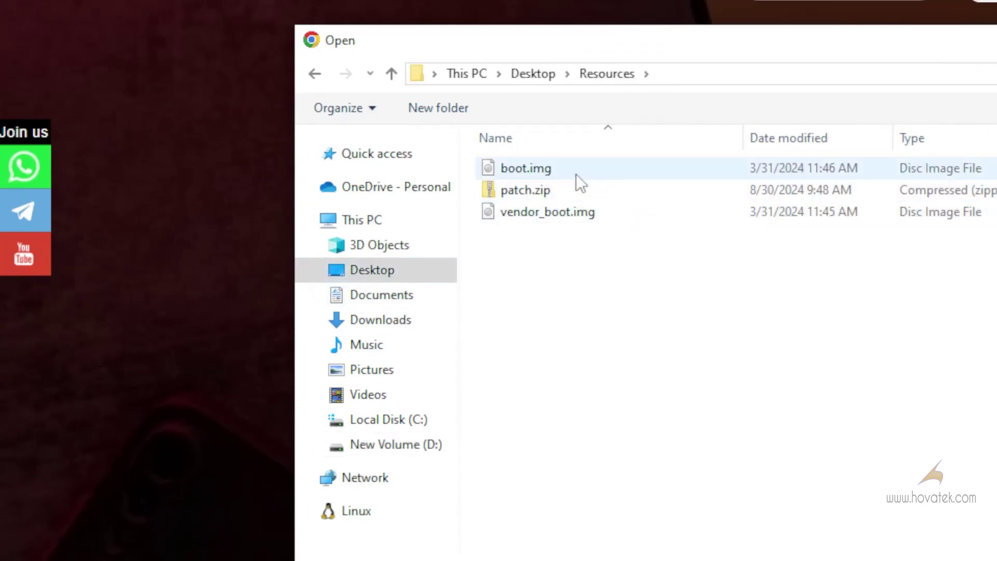
pyautogui.moveTo(526, 168)
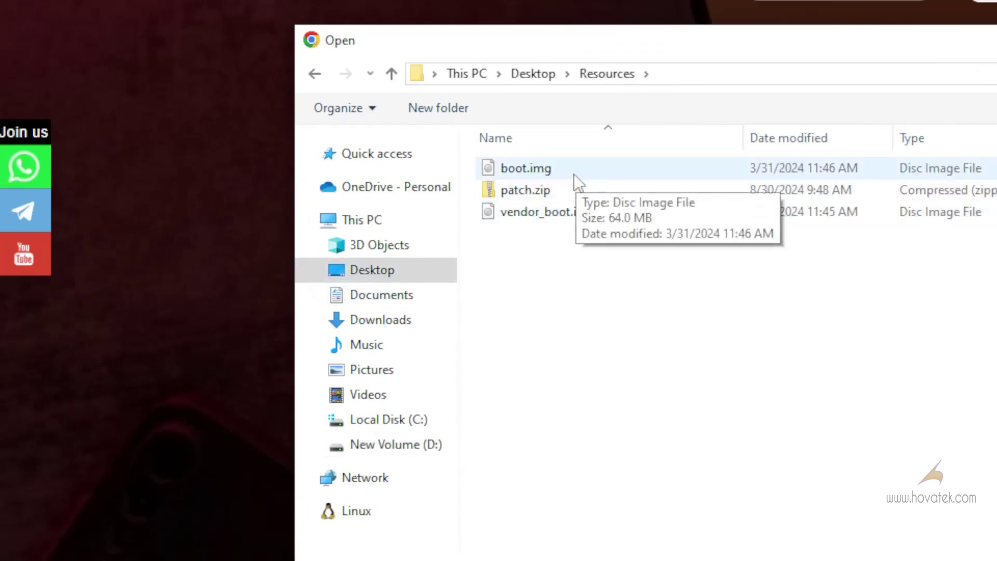
pyautogui.click(535, 189)
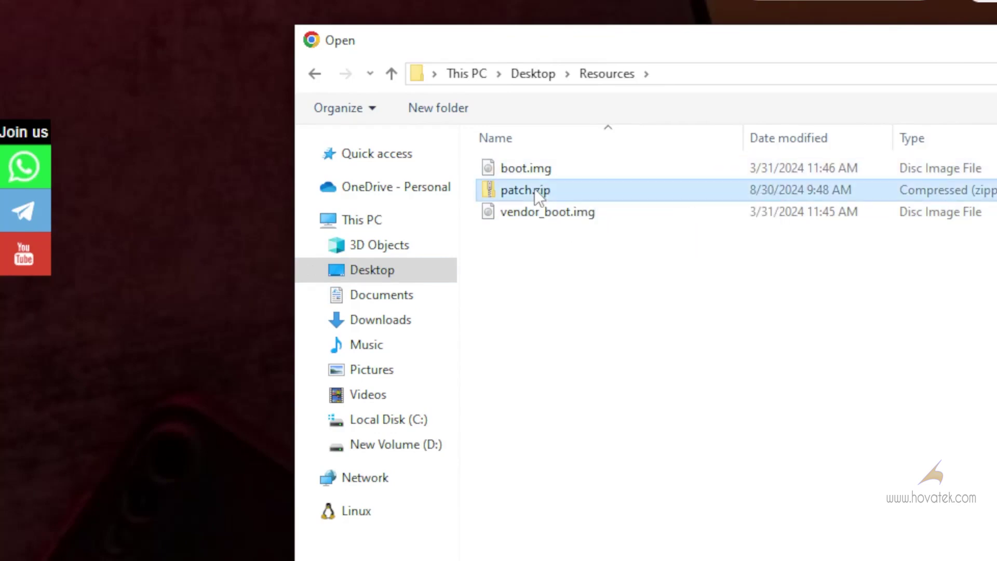
pyautogui.hotkey('ctrl', 'a')
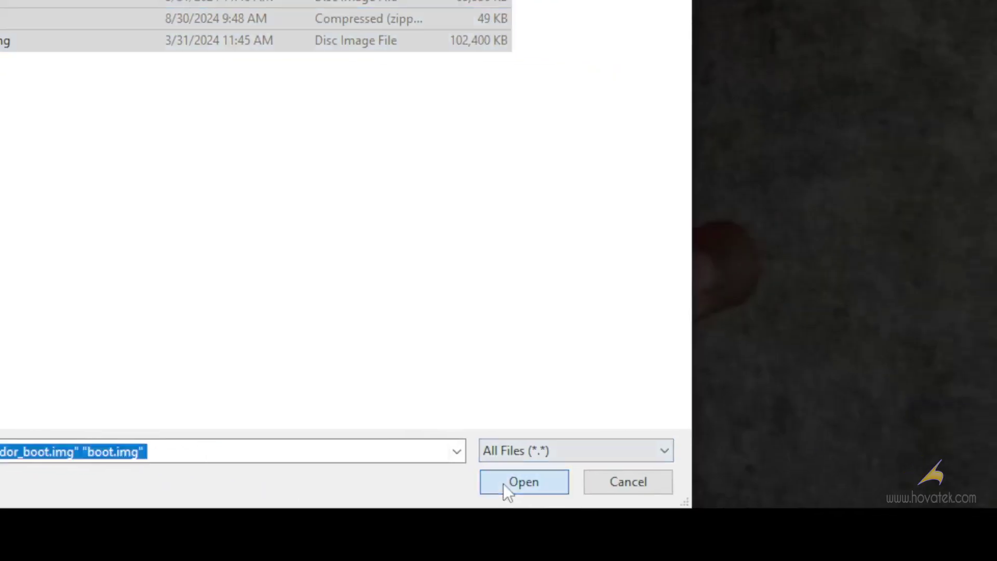
pyautogui.click(898, 519)
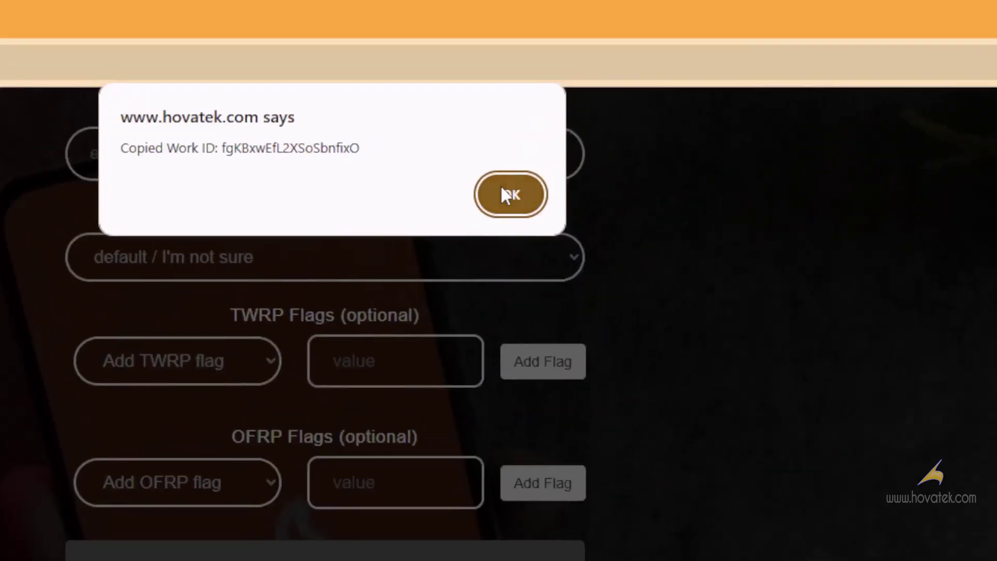
# Copy the Work ID and paste it into the Track your build progress field
pyautogui.click(510, 195)
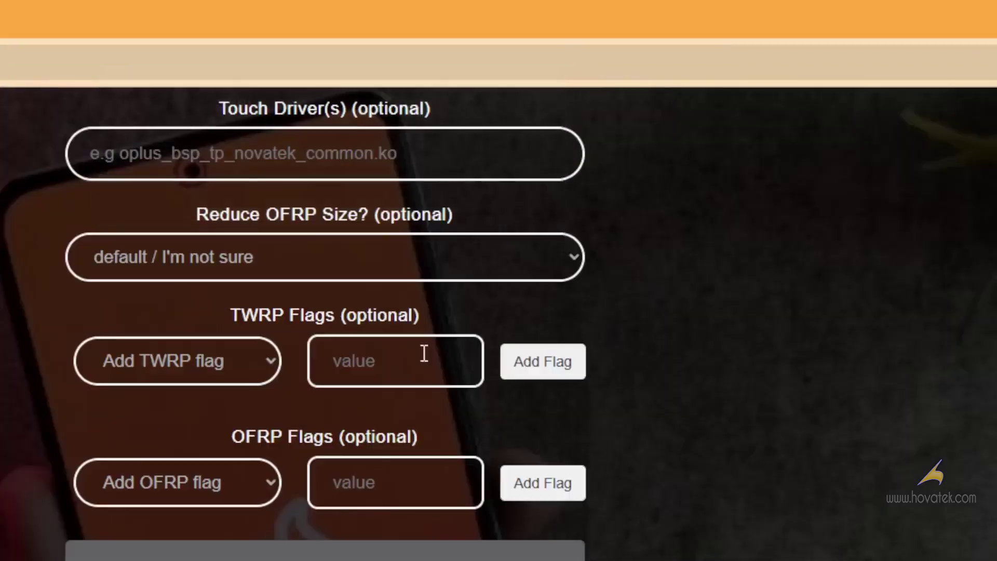
pyautogui.scroll(-2, 541, 288)
pyautogui.scroll(-2, 508, 289)
pyautogui.scroll(-3, 406, 286)
pyautogui.scroll(-3, 326, 289)
pyautogui.scroll(-3, 325, 280)
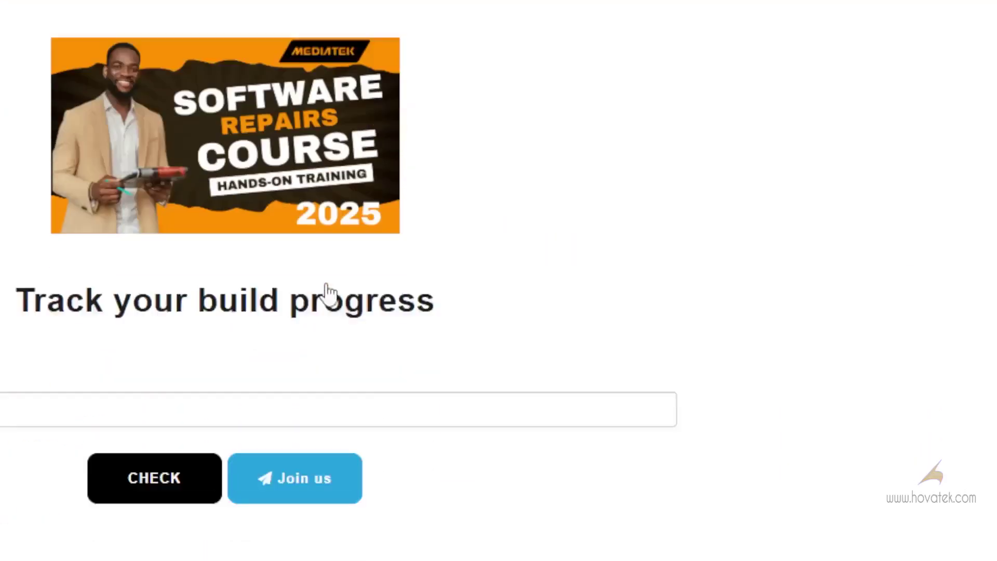
pyautogui.scroll(-2, 327, 291)
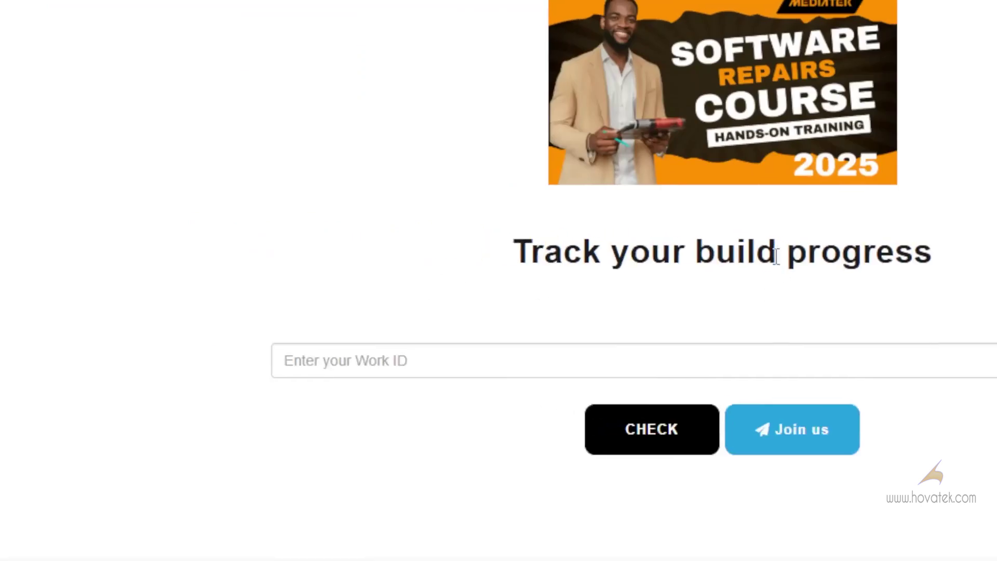
pyautogui.rightClick(456, 376)
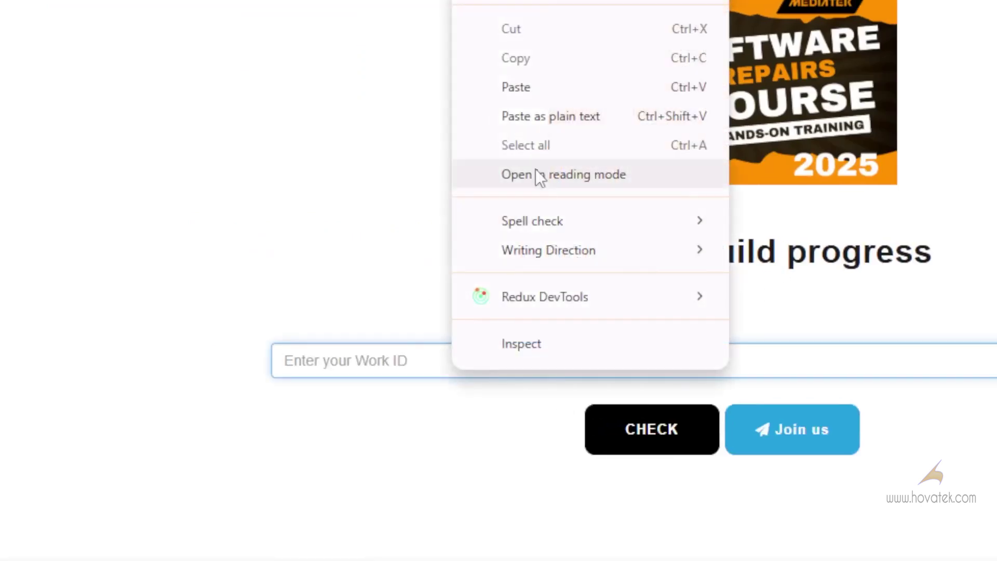
pyautogui.click(516, 86)
# Check the build status repeatedly until it reports success with a download link
pyautogui.click(660, 447)
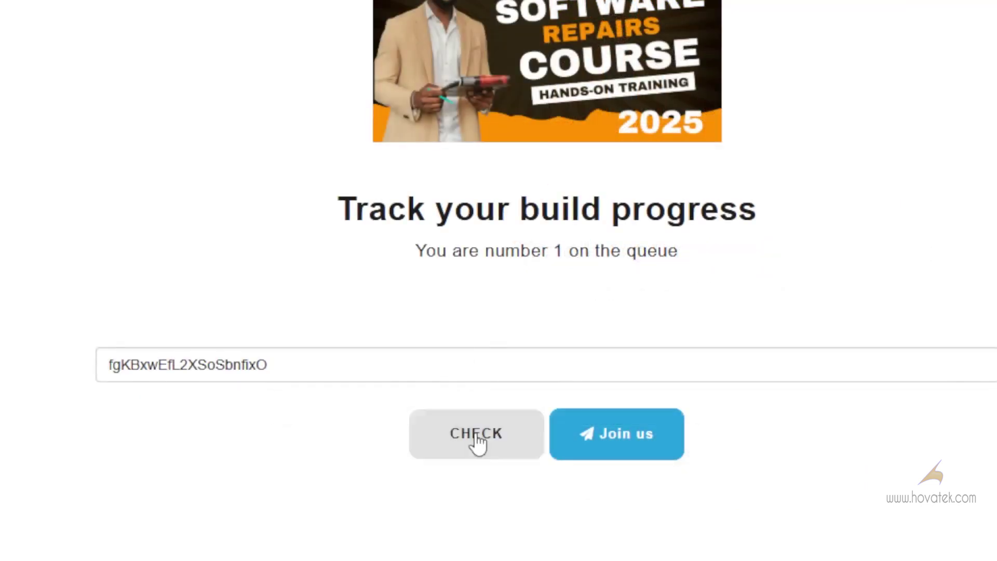
pyautogui.click(477, 440)
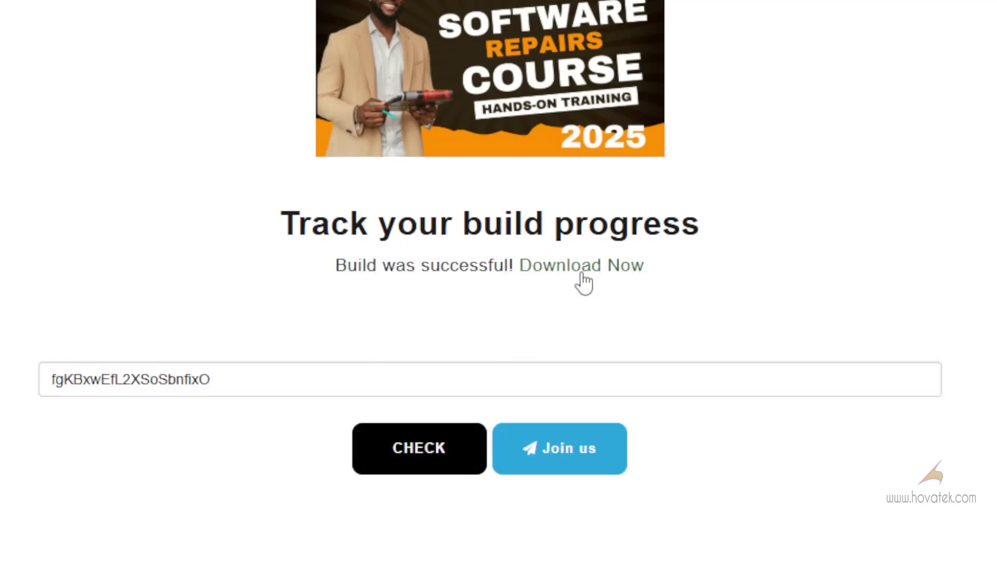
pyautogui.scroll(-6, 818, 280)
pyautogui.scroll(-2, 980, 312)
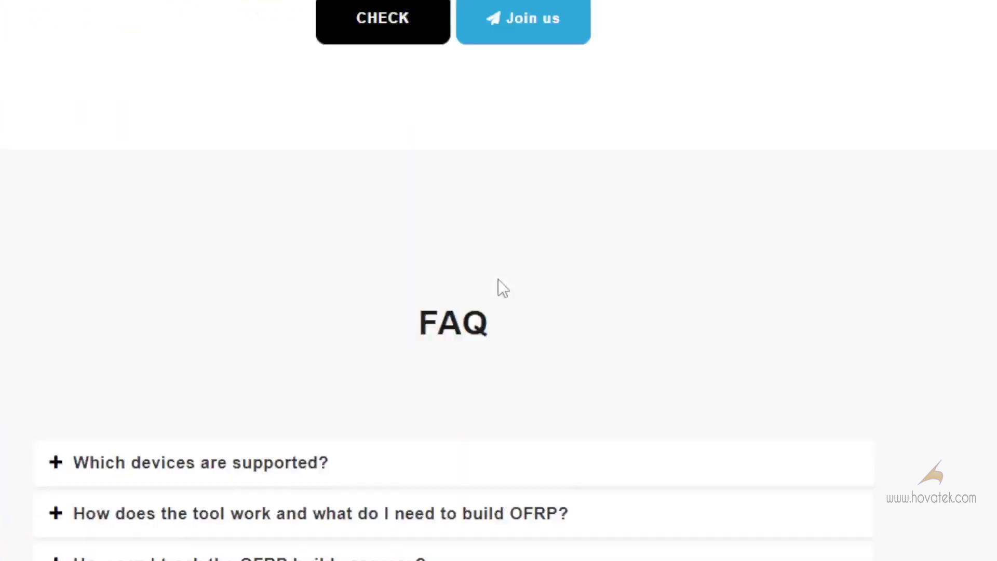
pyautogui.scroll(-5, 498, 281)
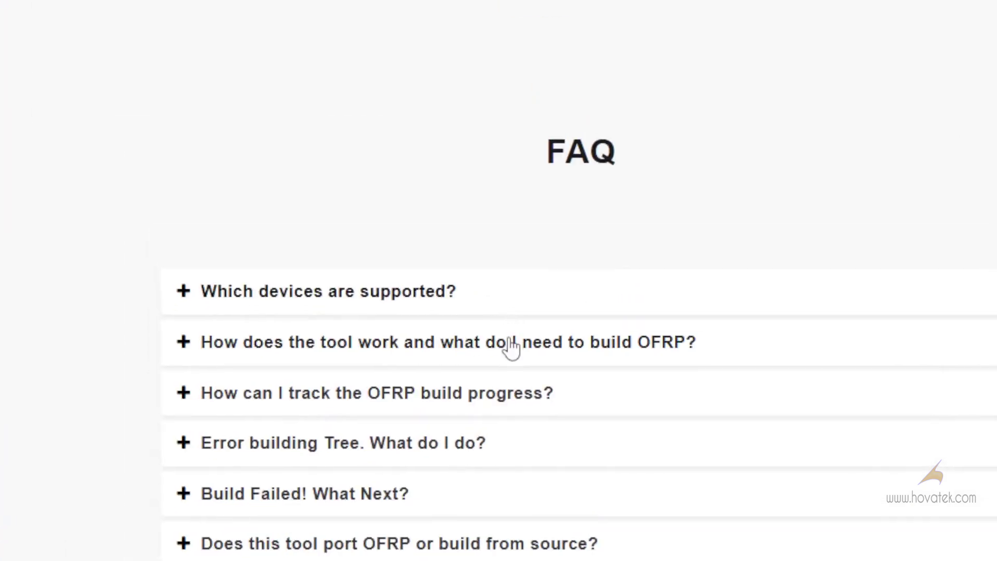